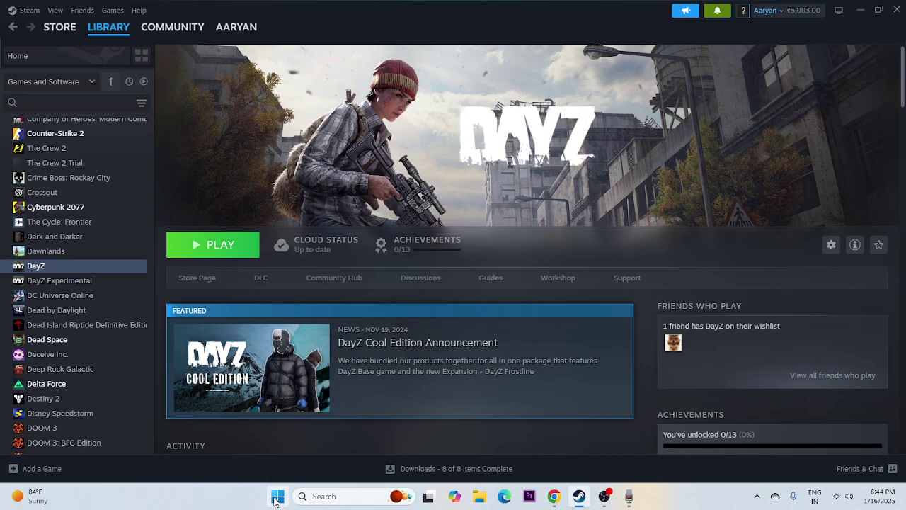
{"action": "left_click", "coordinate": [278, 498]}
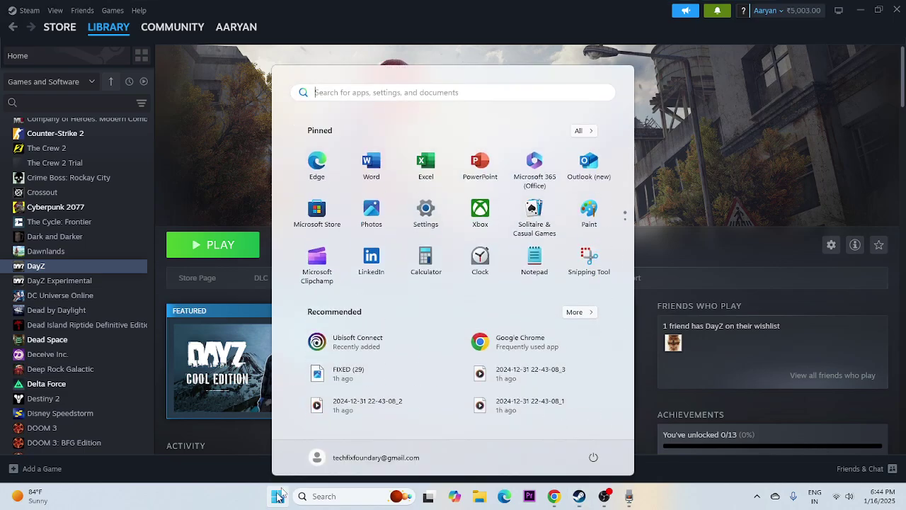
{"action": "left_click", "coordinate": [594, 459]}
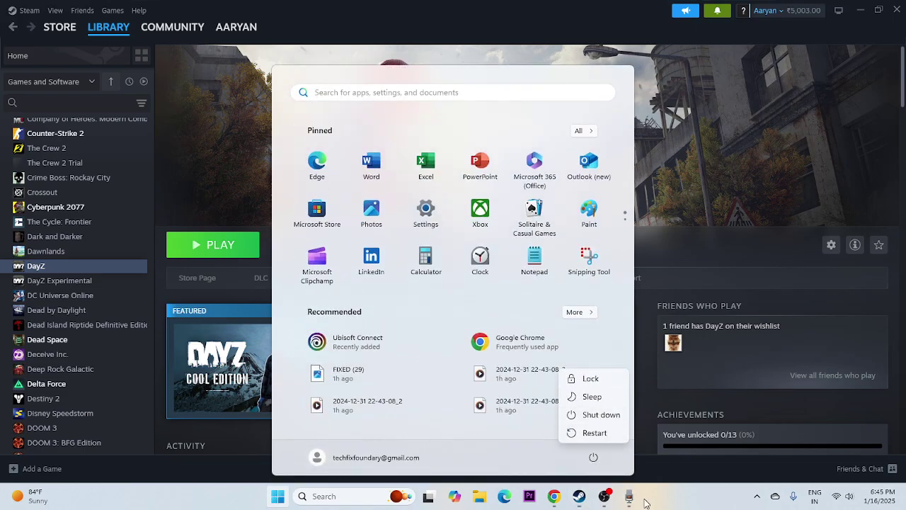
{"action": "left_click", "coordinate": [648, 502]}
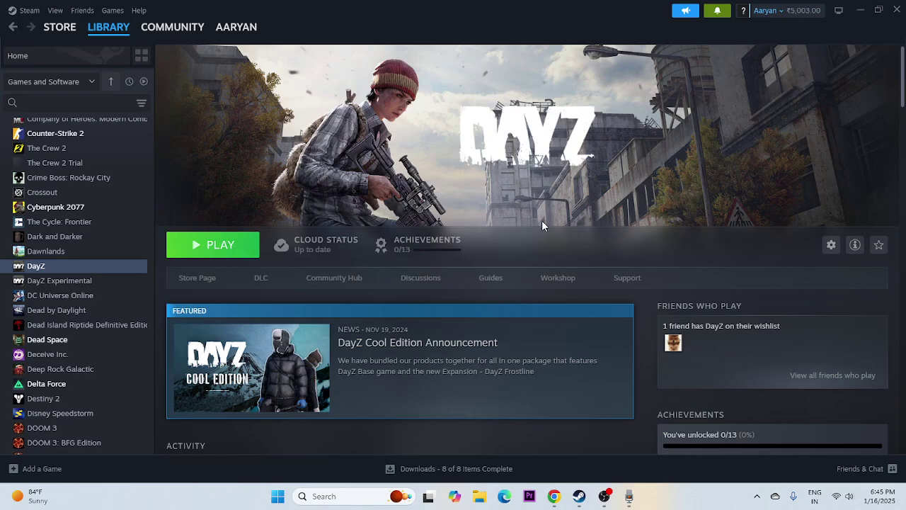
{"action": "right_click", "coordinate": [41, 274]}
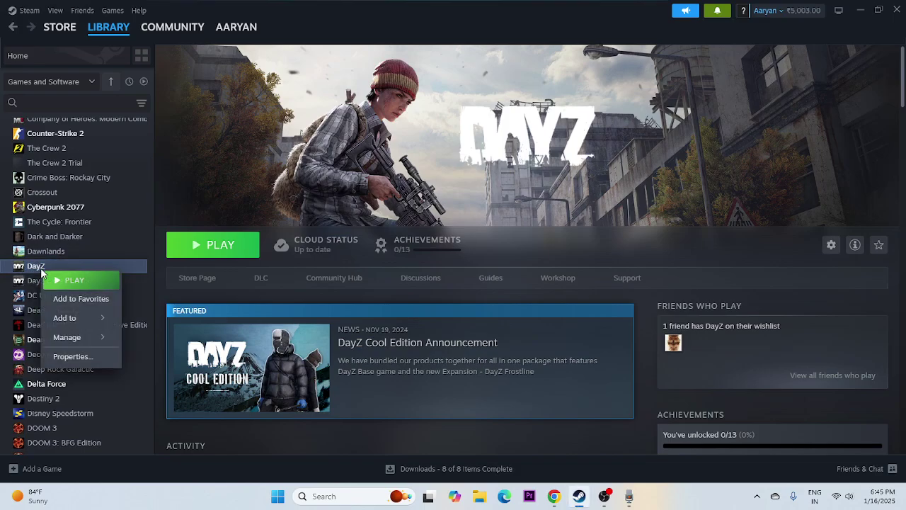
{"action": "left_click", "coordinate": [68, 357]}
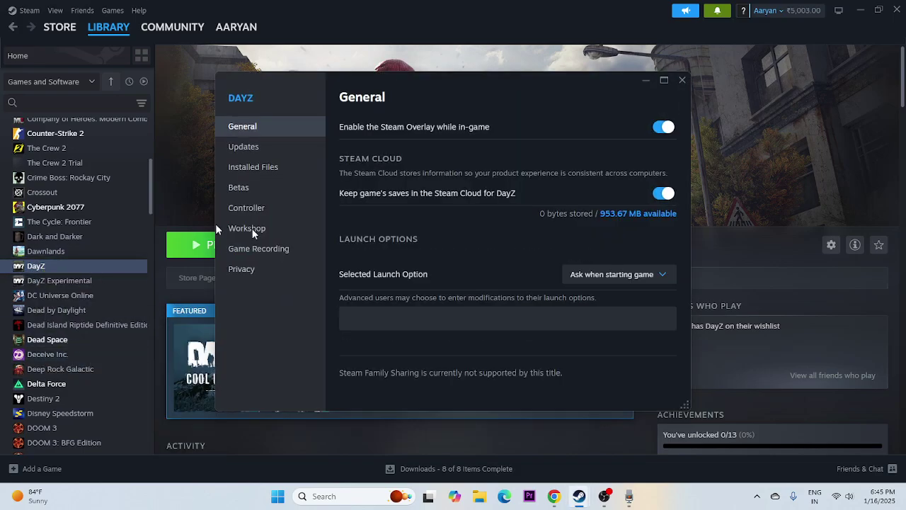
{"action": "left_click", "coordinate": [257, 170]}
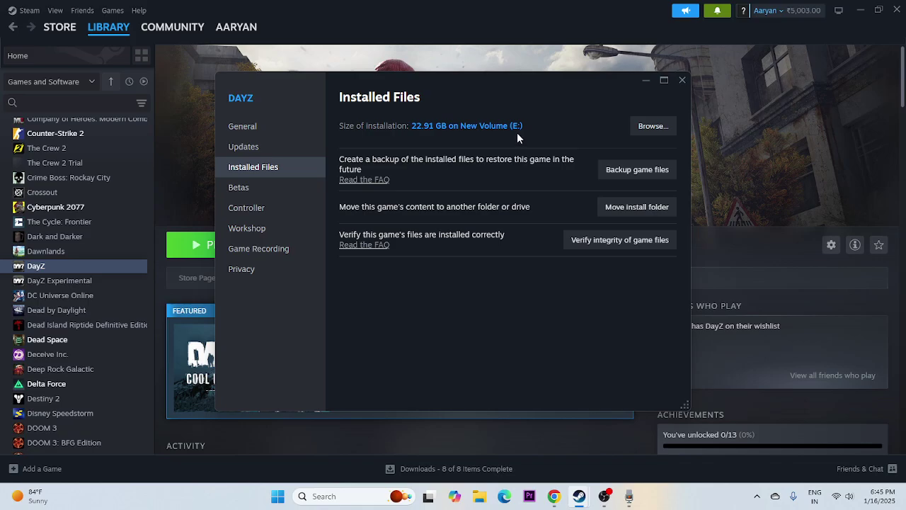
{"action": "left_click", "coordinate": [682, 81]}
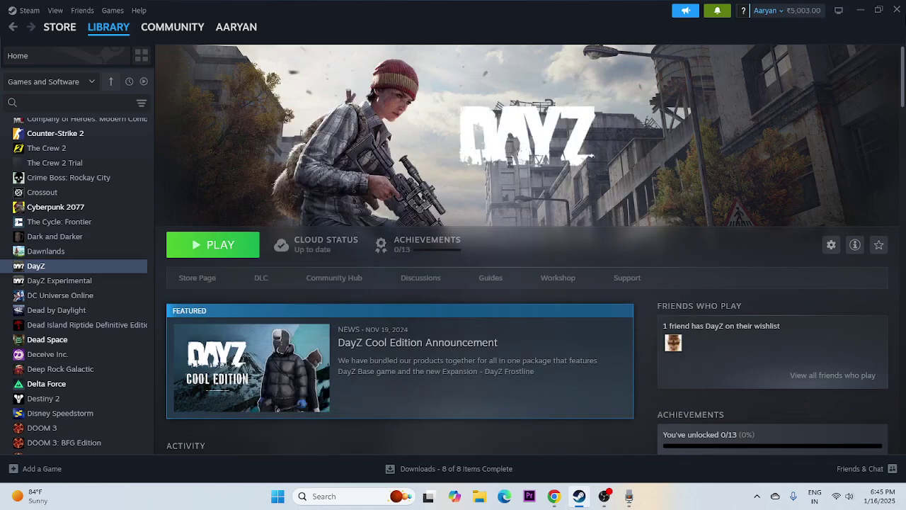
Close Steam and open a maximized File Explorer showing This PC's drives.
{"action": "left_click", "coordinate": [898, 9]}
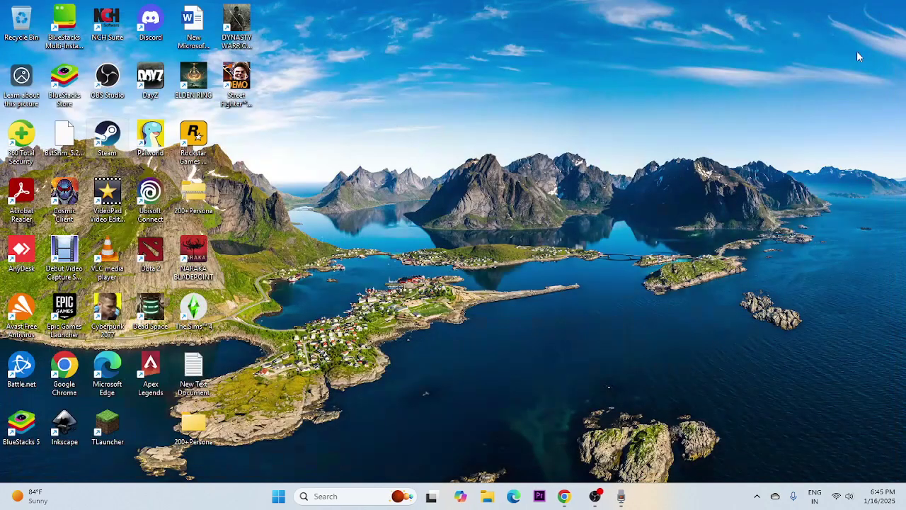
{"action": "left_click", "coordinate": [489, 496]}
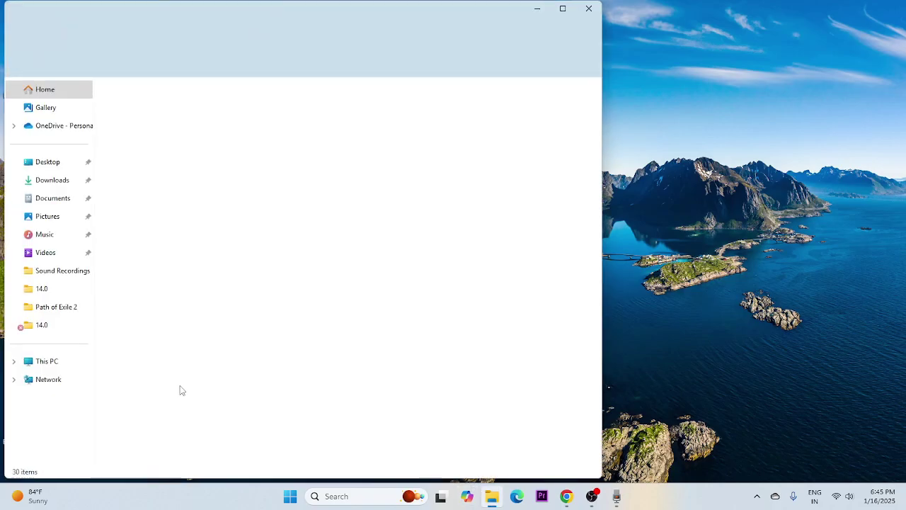
{"action": "left_click", "coordinate": [56, 367]}
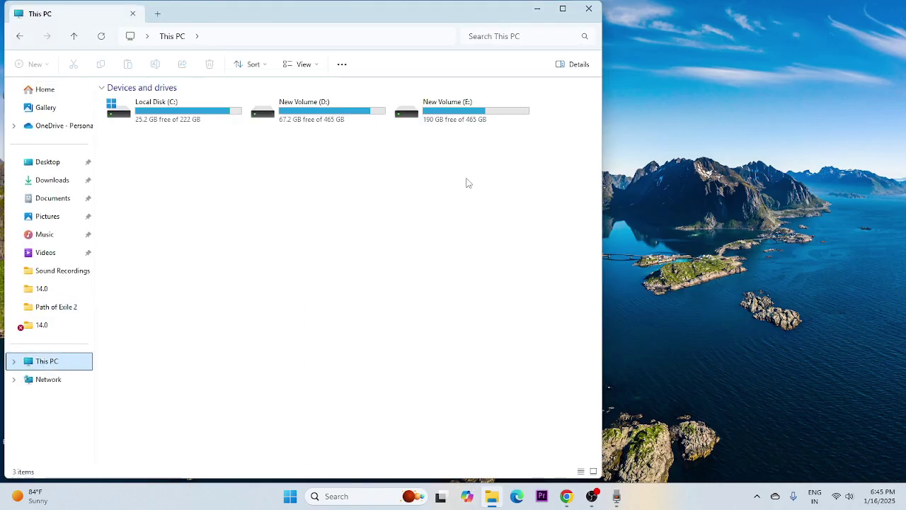
{"action": "left_click", "coordinate": [563, 12]}
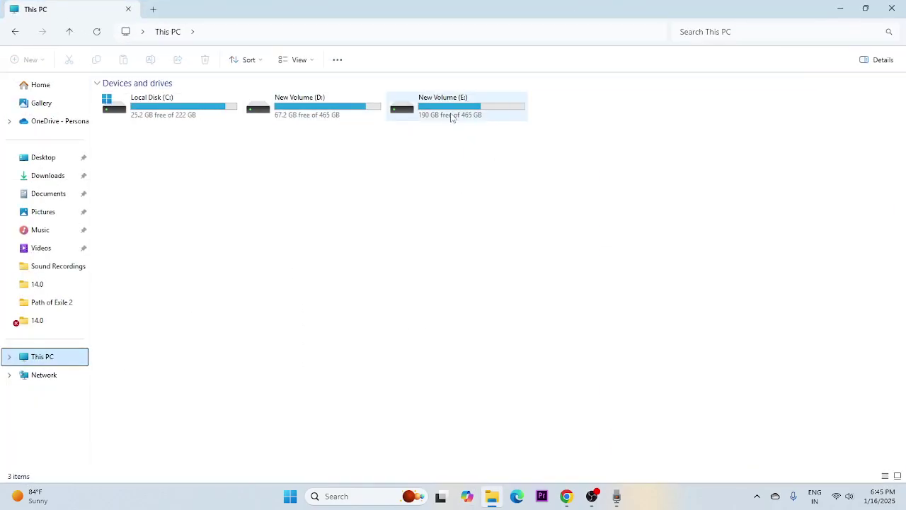
Go to E:\SteamLibrary\steamapps\common\DayZ and select DayZDiag_x64.
{"action": "left_click", "coordinate": [466, 105]}
{"action": "double_click", "coordinate": [467, 105]}
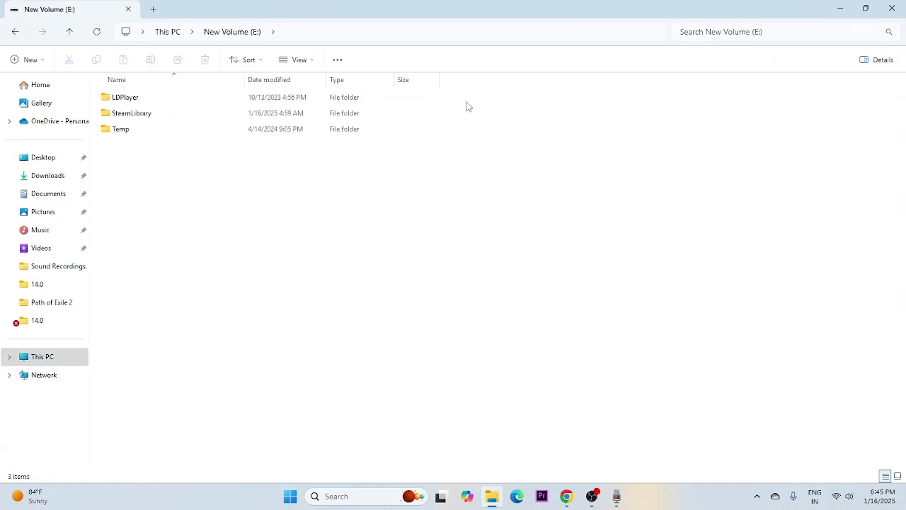
{"action": "left_click", "coordinate": [156, 115]}
{"action": "double_click", "coordinate": [139, 113]}
{"action": "double_click", "coordinate": [129, 99]}
{"action": "double_click", "coordinate": [127, 99]}
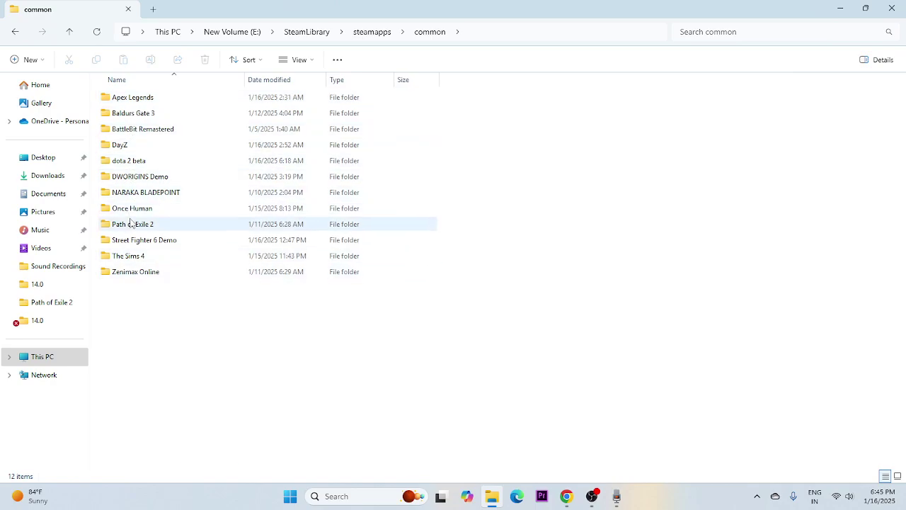
{"action": "double_click", "coordinate": [133, 149]}
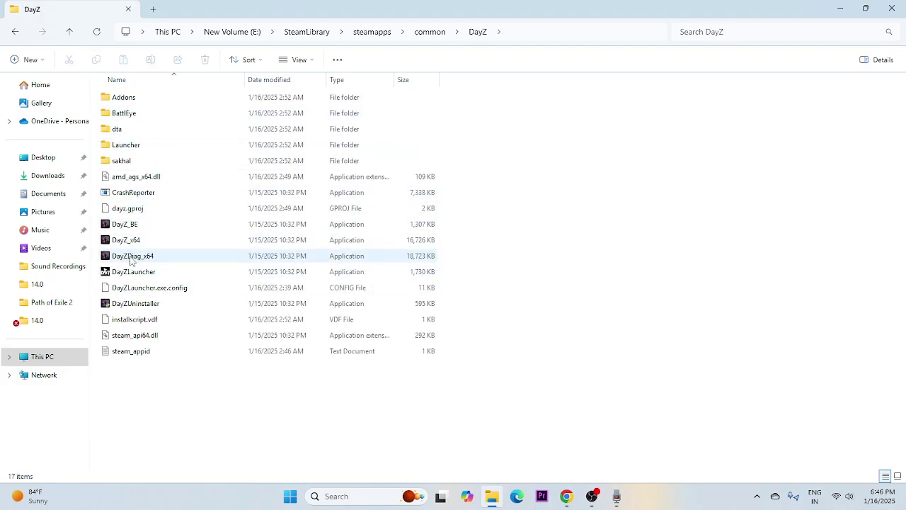
{"action": "left_click", "coordinate": [422, 259]}
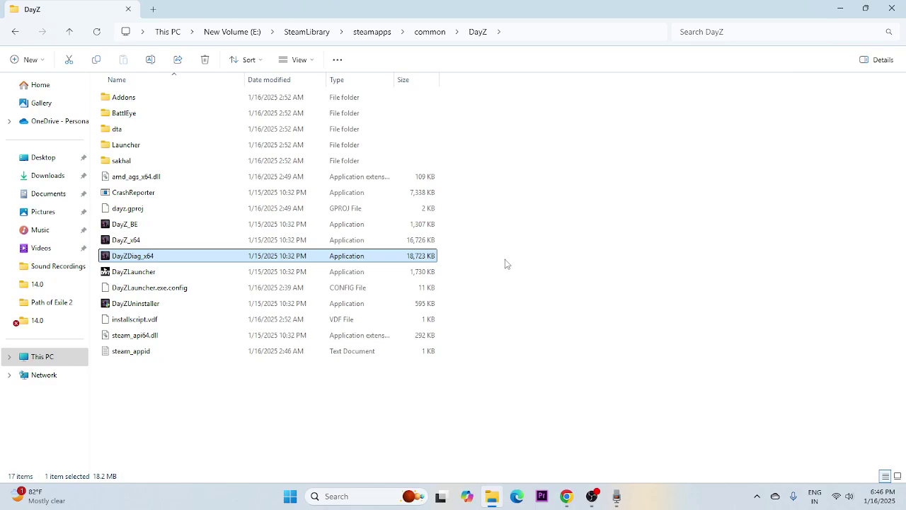
In DayZDiag_x64's Compatibility properties, enable compatibility mode and apply Windows 7.
{"action": "right_click", "coordinate": [414, 259]}
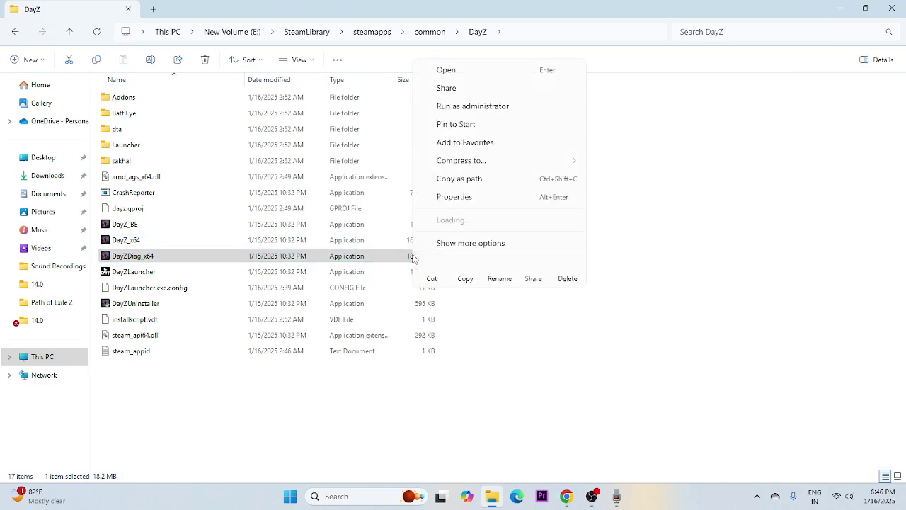
{"action": "left_click", "coordinate": [471, 243]}
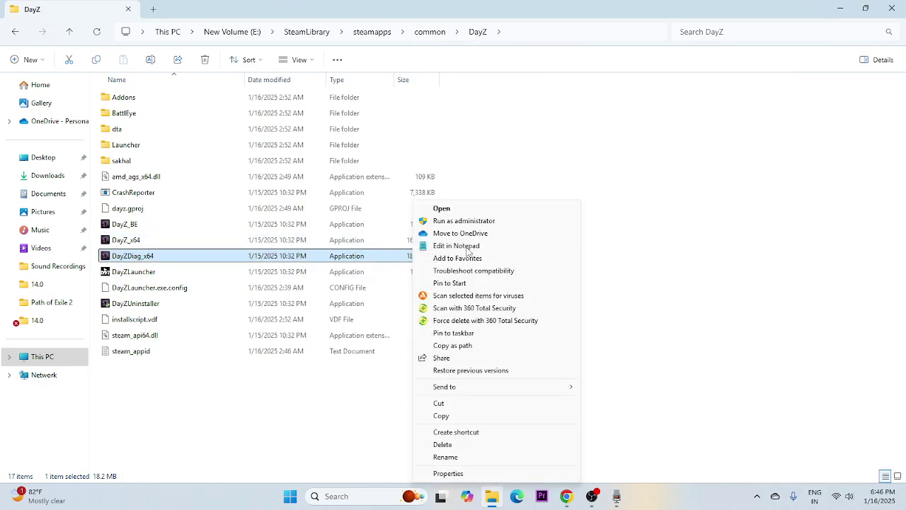
{"action": "left_click", "coordinate": [450, 473]}
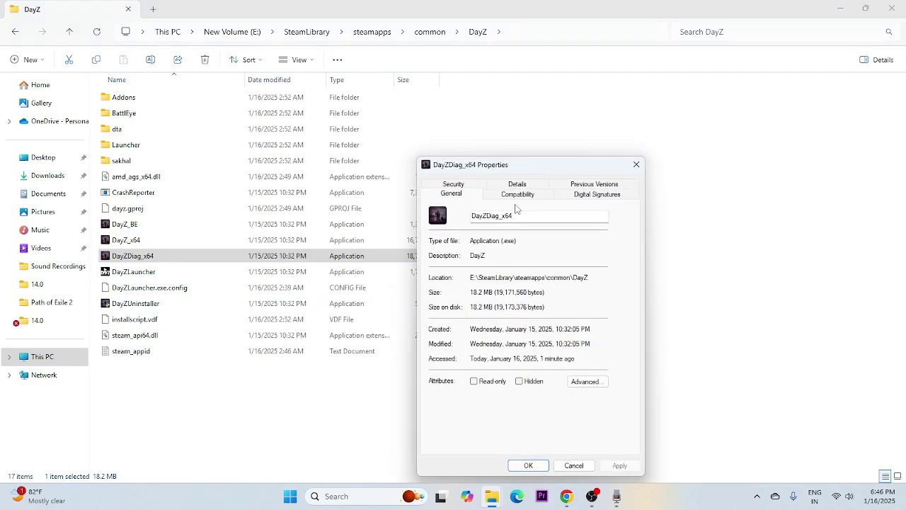
{"action": "left_click", "coordinate": [517, 195]}
{"action": "left_click", "coordinate": [437, 270]}
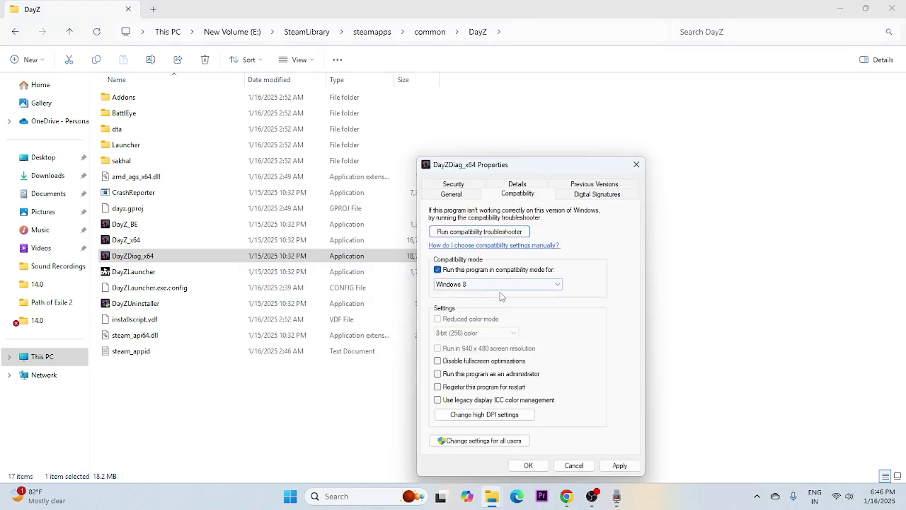
{"action": "left_click", "coordinate": [469, 285]}
{"action": "left_click", "coordinate": [456, 320]}
{"action": "left_click", "coordinate": [619, 465]}
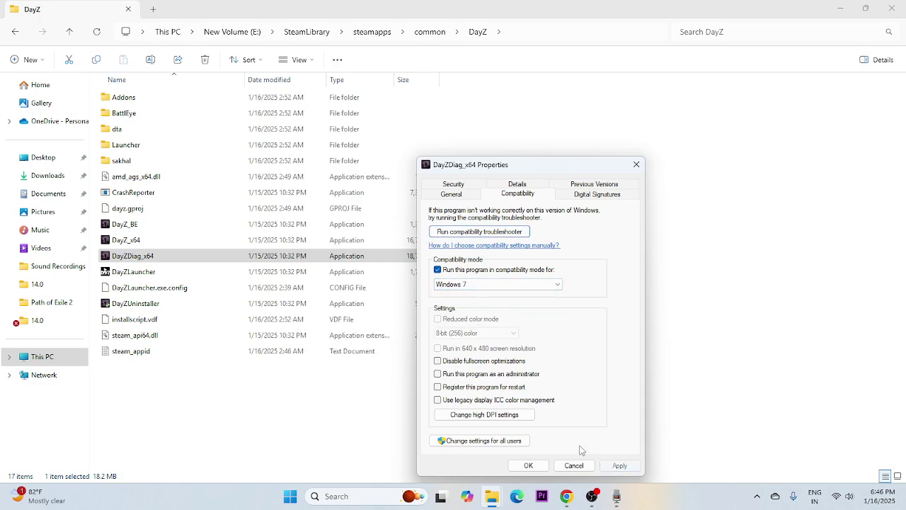
Switch compatibility to Windows 8, enable Run as administrator, apply and confirm with OK.
{"action": "left_click", "coordinate": [500, 284]}
{"action": "left_click", "coordinate": [465, 321]}
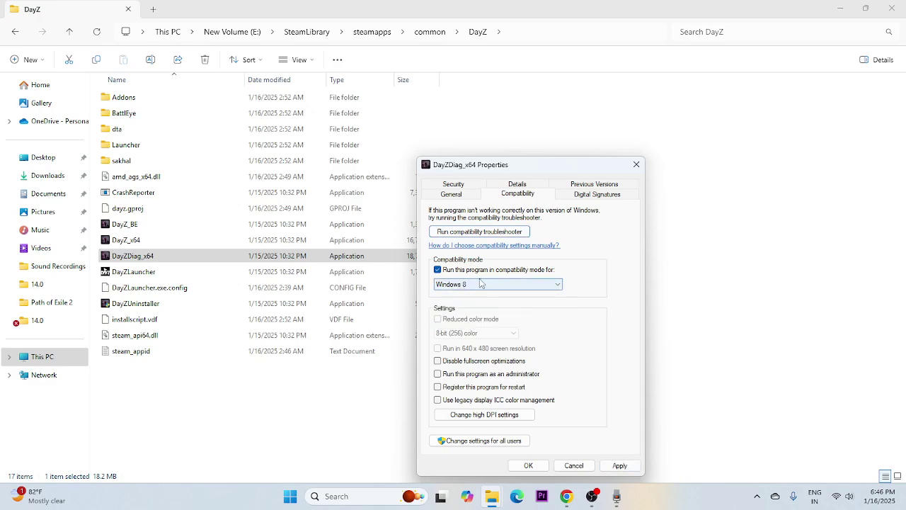
{"action": "left_click", "coordinate": [620, 465]}
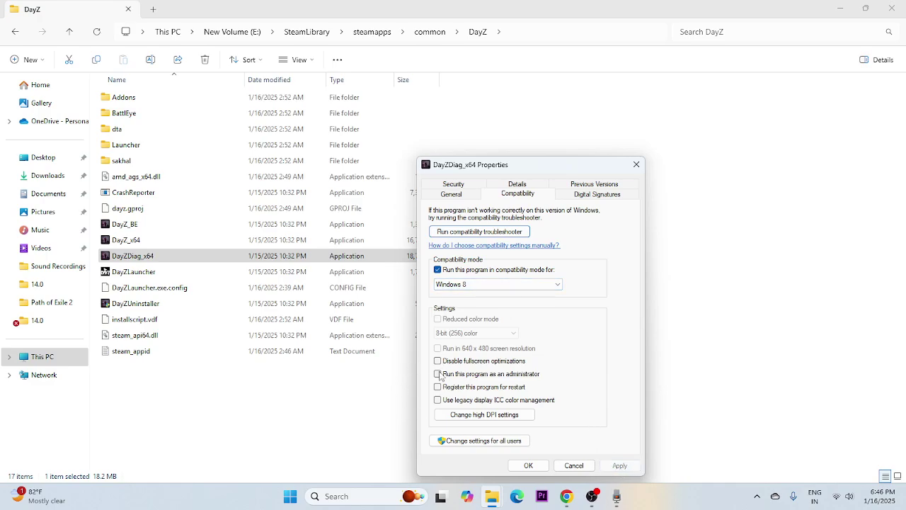
{"action": "left_click", "coordinate": [439, 374]}
{"action": "left_click", "coordinate": [620, 465]}
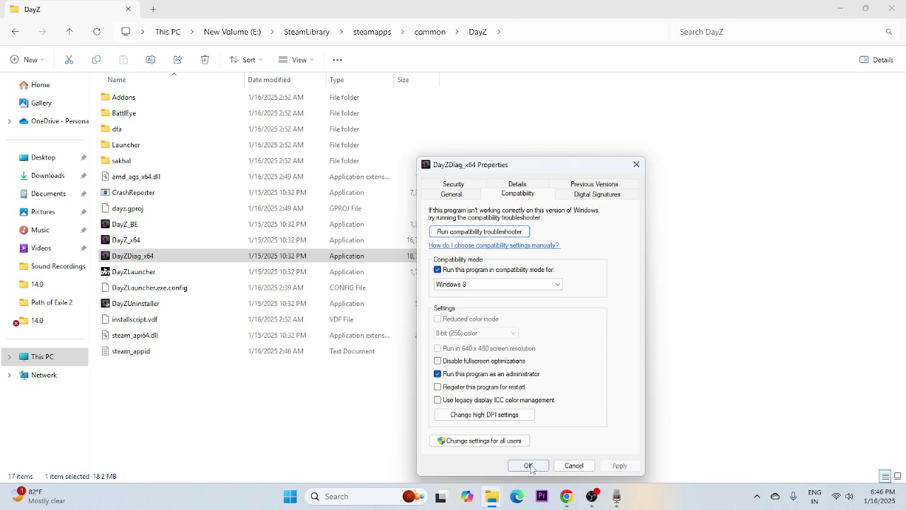
{"action": "left_click", "coordinate": [529, 466]}
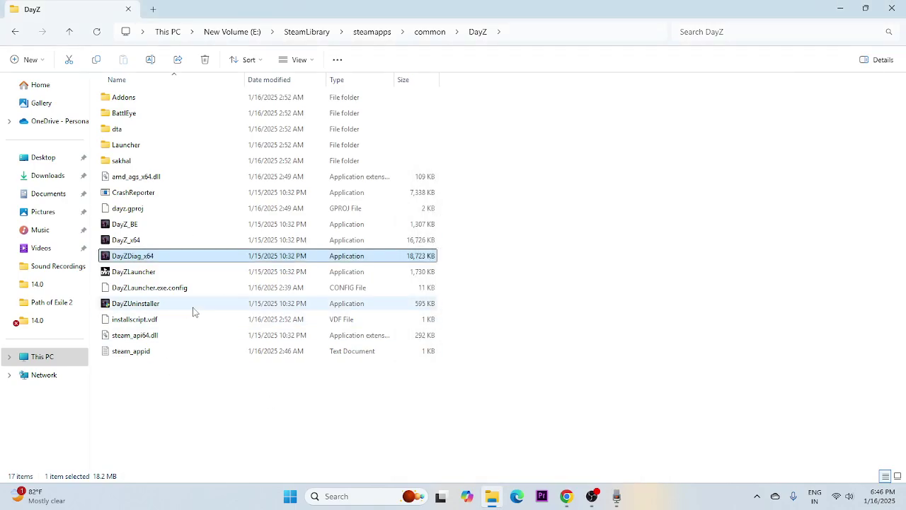
Close the DayZ folder window and relaunch Steam from its desktop shortcut.
{"action": "left_click", "coordinate": [893, 10]}
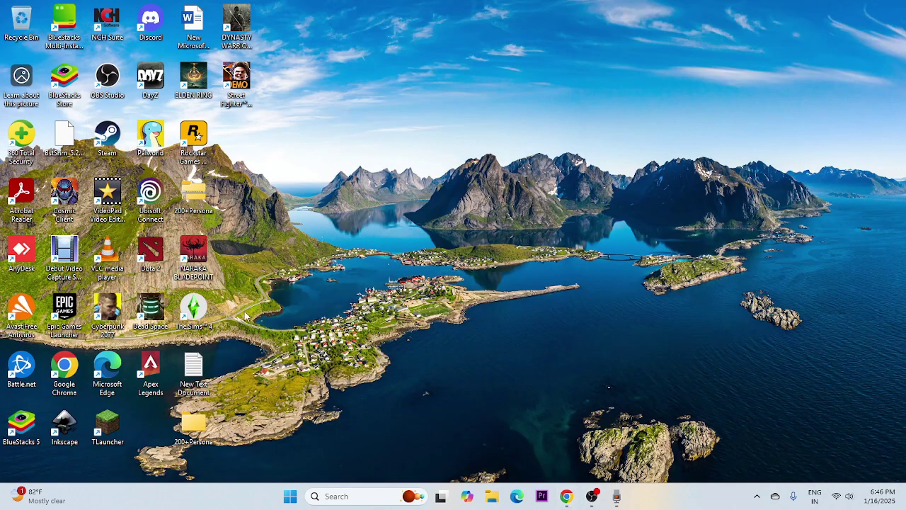
{"action": "double_click", "coordinate": [100, 149]}
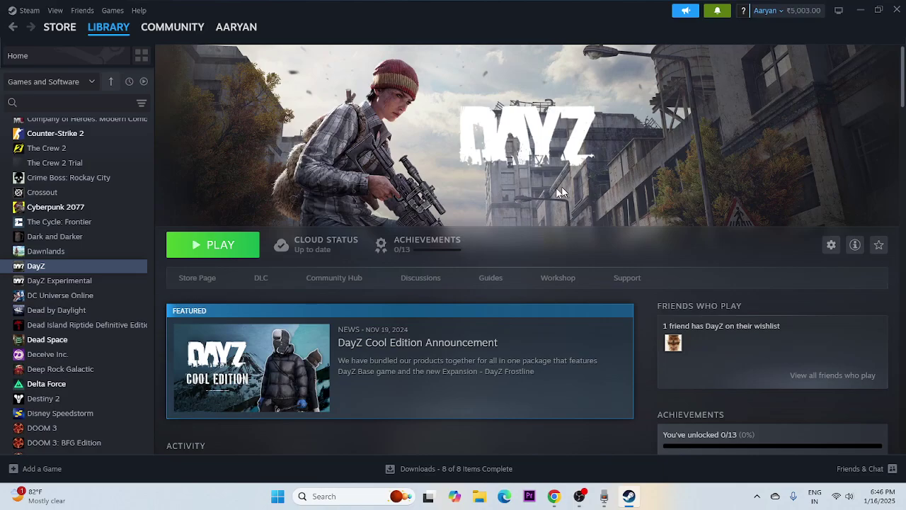
Check Documents\My Games, which holds only ArmaReforger and Path of Exile 2, then close Explorer.
{"action": "left_click", "coordinate": [480, 497]}
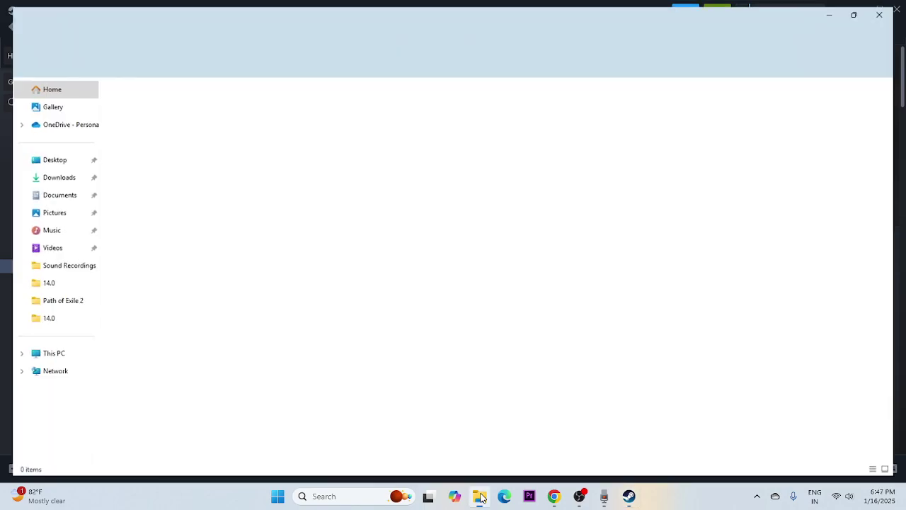
{"action": "left_click", "coordinate": [62, 194]}
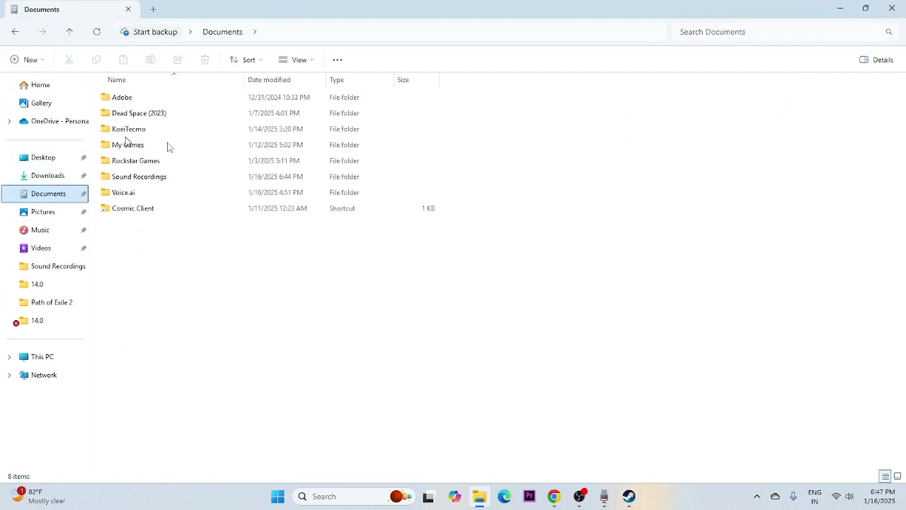
{"action": "double_click", "coordinate": [145, 146]}
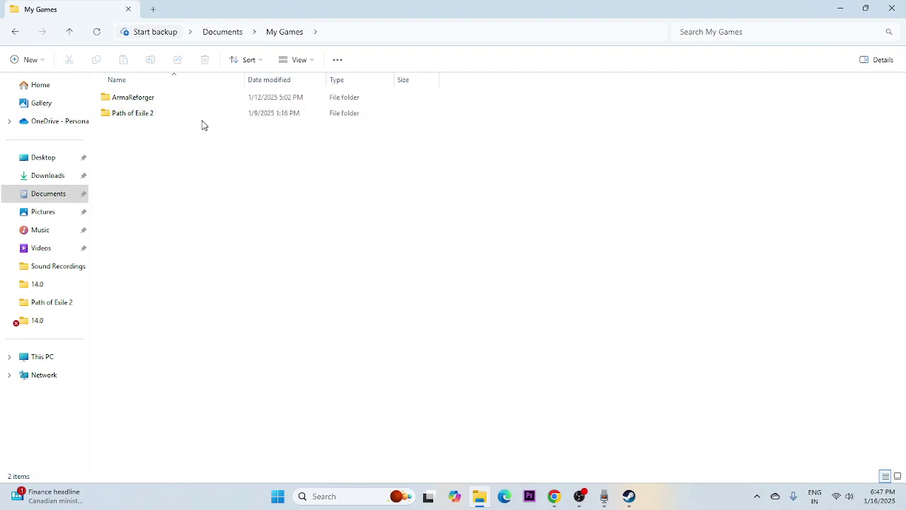
{"action": "left_click", "coordinate": [903, 4]}
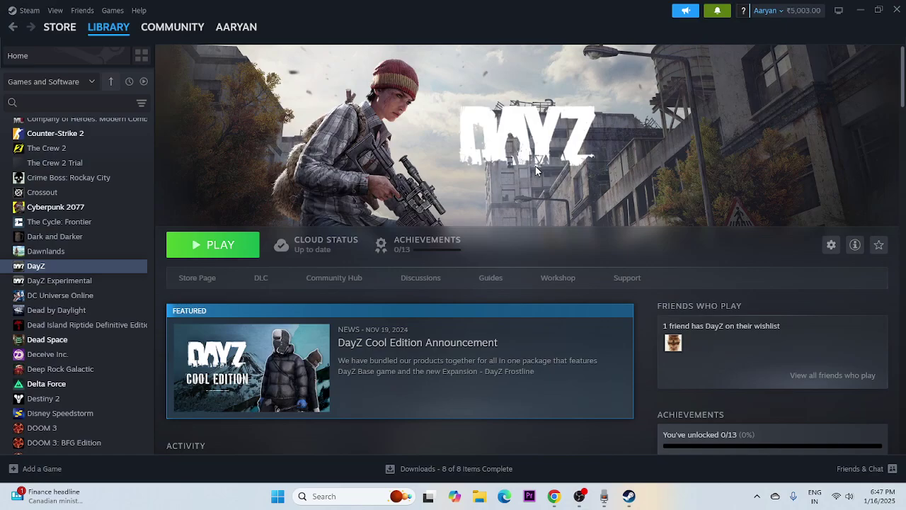
Search for Control Panel and reach the firewall's Allowed apps list via System and Security.
{"action": "left_click", "coordinate": [337, 496]}
{"action": "type", "text": "dontrol panel"}
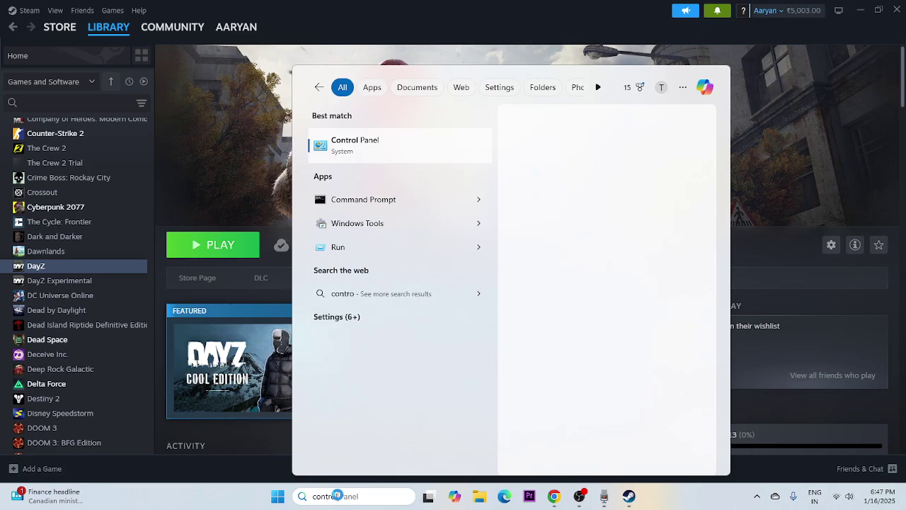
{"action": "left_click", "coordinate": [316, 157]}
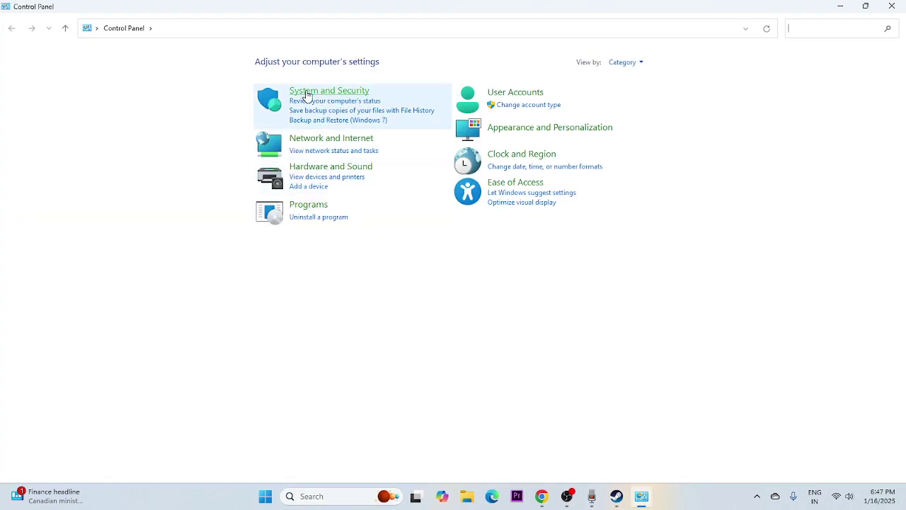
{"action": "left_click", "coordinate": [310, 91]}
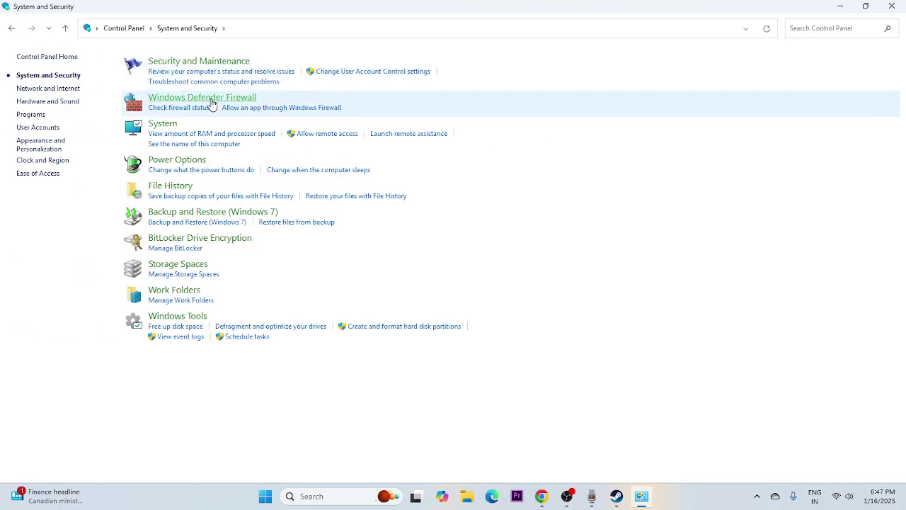
{"action": "left_click", "coordinate": [212, 104]}
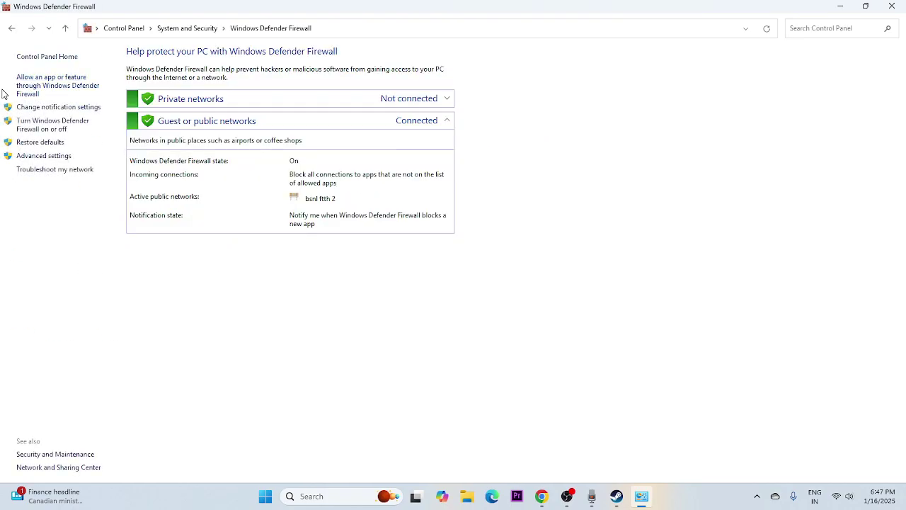
{"action": "left_click", "coordinate": [30, 83]}
Scroll to the DayZ entries, verify Private and Public are checked, then close the window.
{"action": "scroll", "coordinate": [368, 186], "scroll_direction": "down", "scroll_amount": 7}
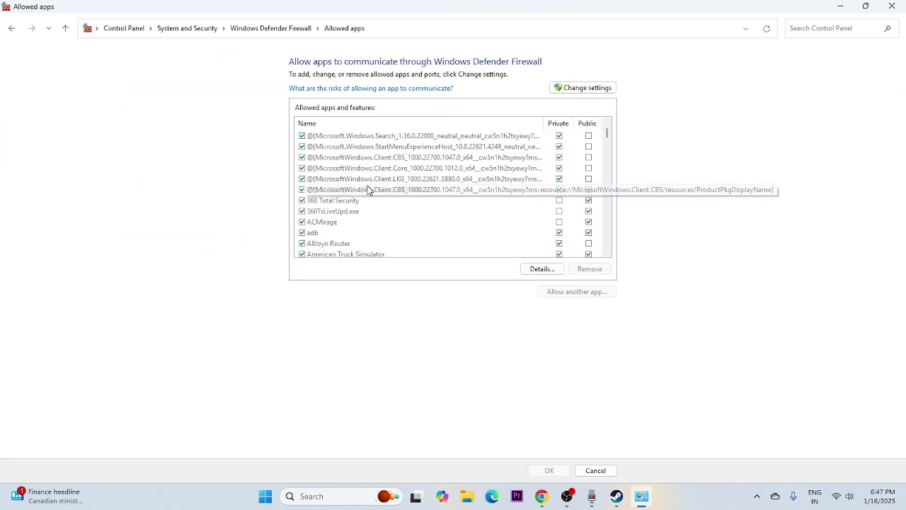
{"action": "scroll", "coordinate": [366, 184], "scroll_direction": "down", "scroll_amount": 12}
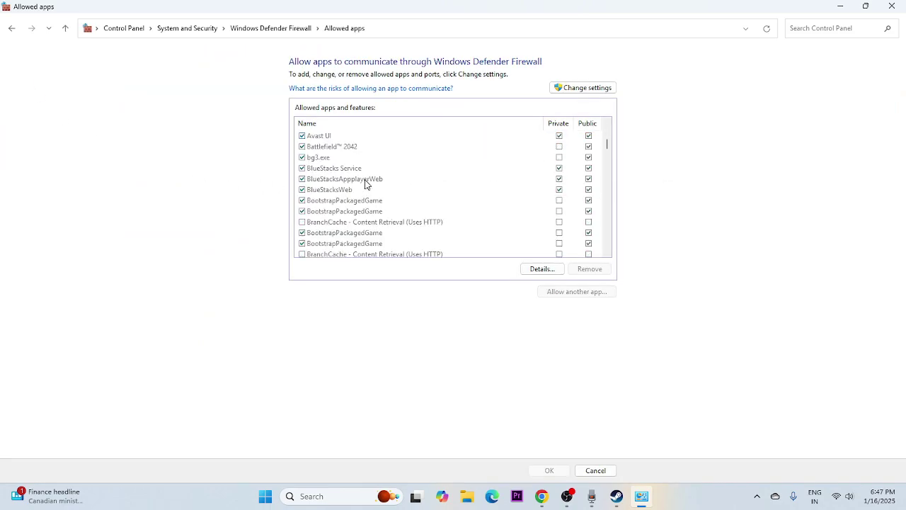
{"action": "scroll", "coordinate": [366, 185], "scroll_direction": "down", "scroll_amount": 1}
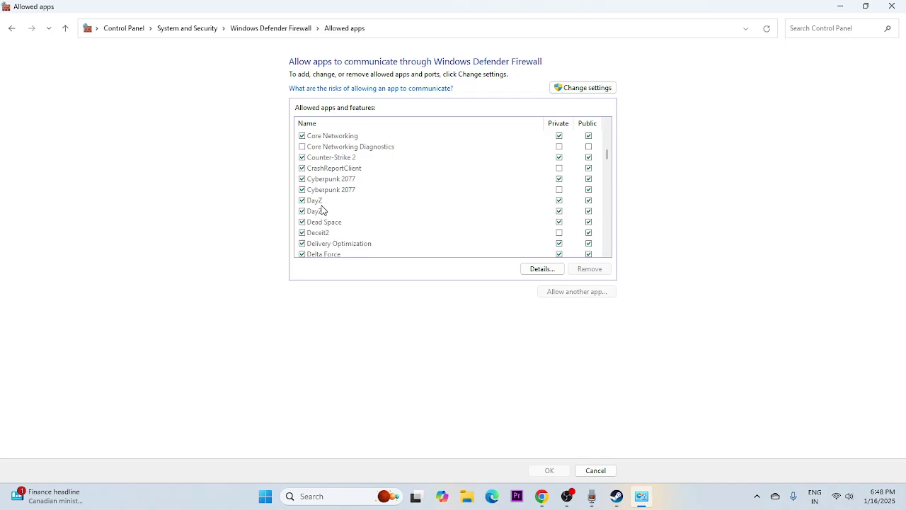
{"action": "left_click", "coordinate": [891, 6]}
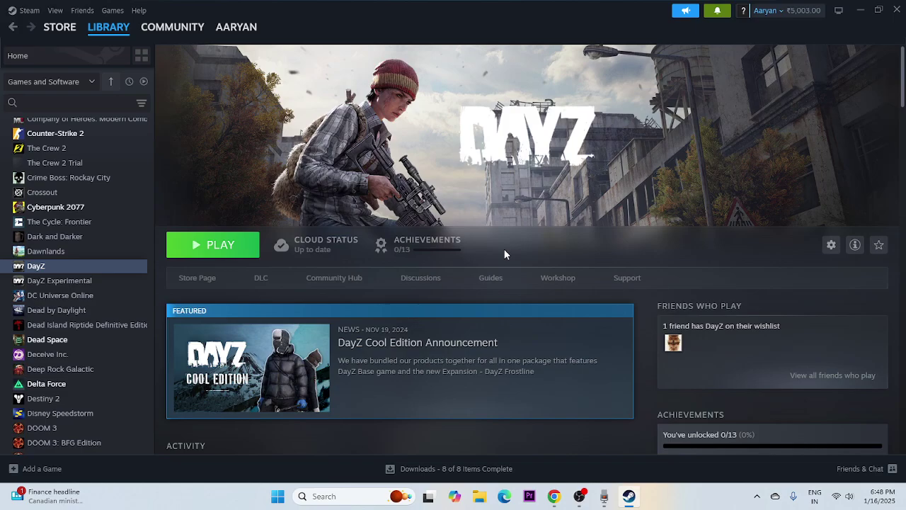
In System Configuration's Services, hide Microsoft services, disable all others, apply, and skip restarting.
{"action": "left_click", "coordinate": [306, 500]}
{"action": "type", "text": "system"}
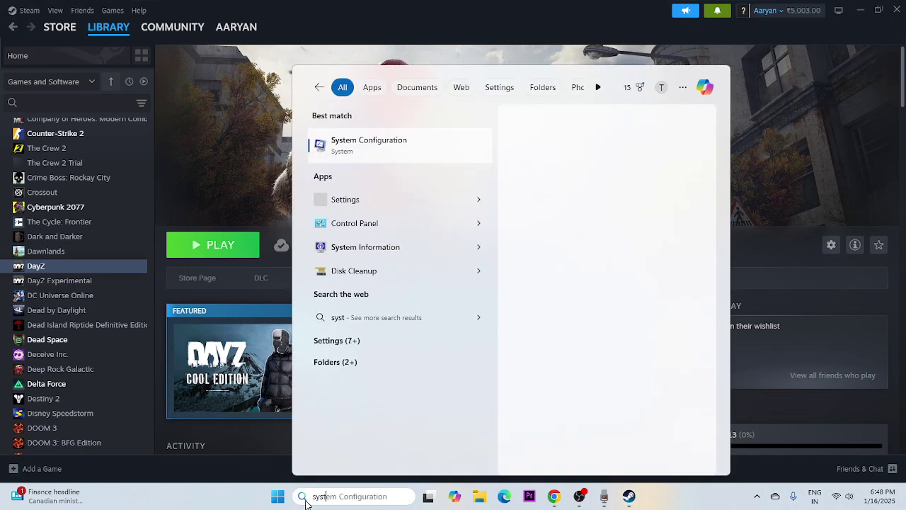
{"action": "left_click", "coordinate": [385, 149]}
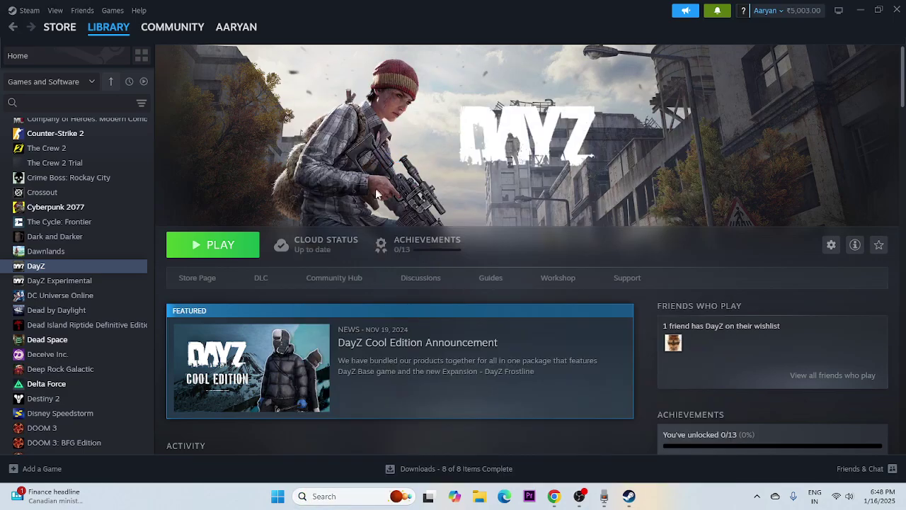
{"action": "left_click", "coordinate": [363, 159]}
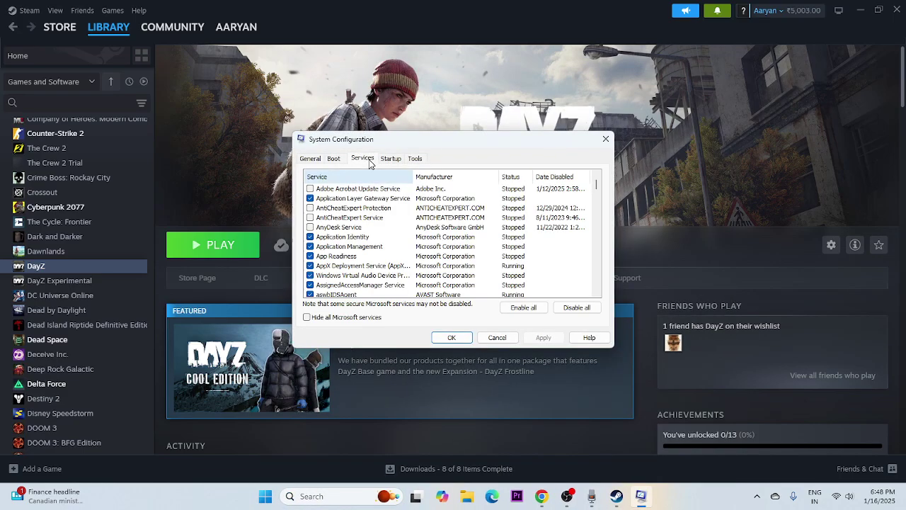
{"action": "left_click", "coordinate": [576, 308]}
{"action": "left_click", "coordinate": [307, 317]}
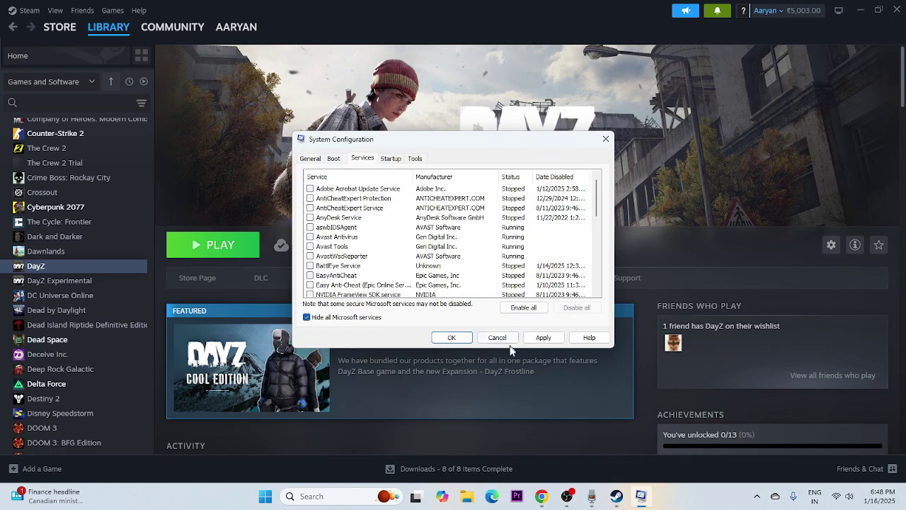
{"action": "left_click", "coordinate": [544, 338]}
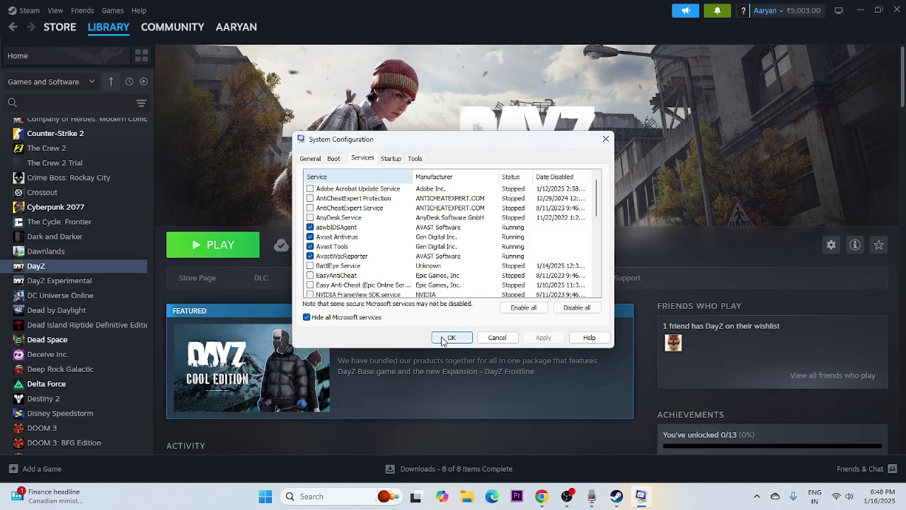
{"action": "left_click", "coordinate": [450, 338]}
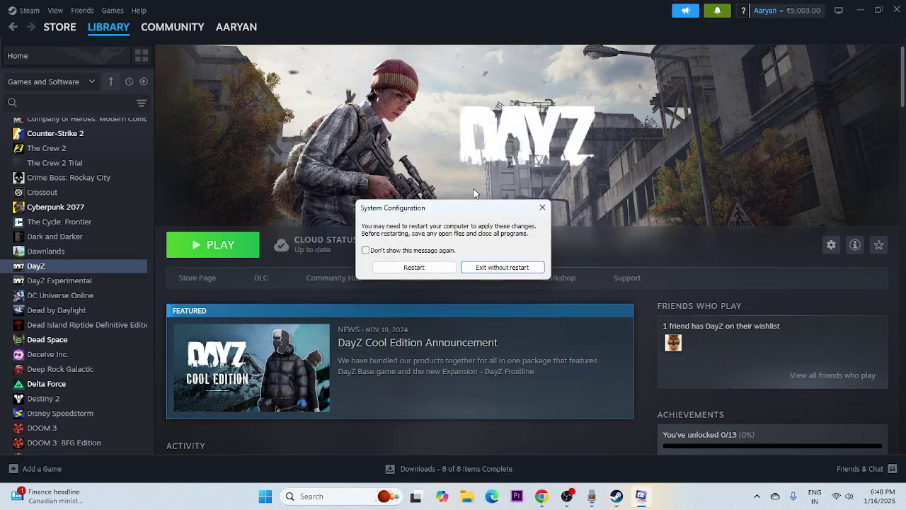
{"action": "left_click", "coordinate": [548, 210]}
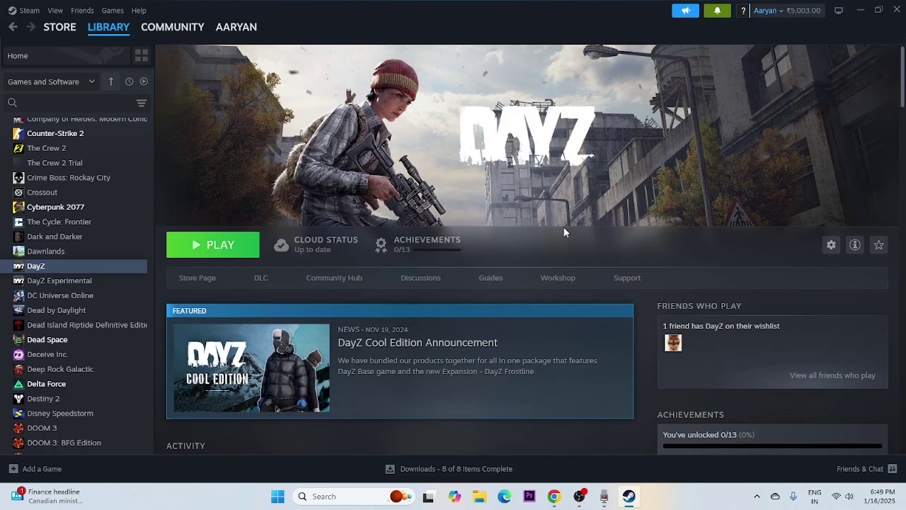
Open DayZ's properties and turn off the Steam Overlay while in-game.
{"action": "right_click", "coordinate": [51, 270]}
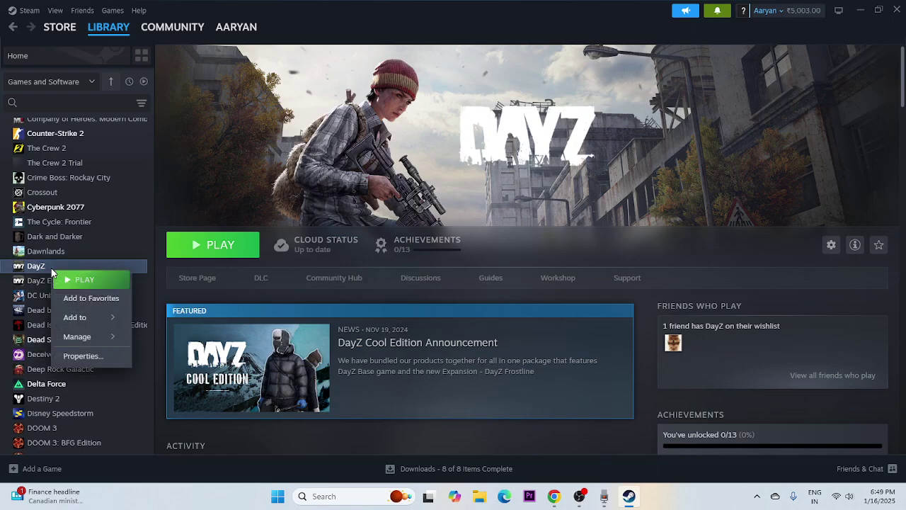
{"action": "left_click", "coordinate": [82, 356]}
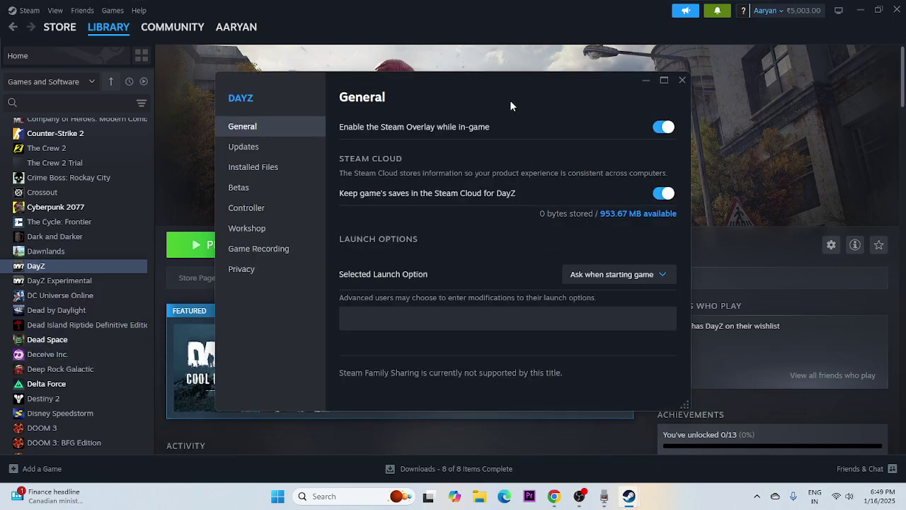
{"action": "left_click_drag", "start_coordinate": [509, 105], "coordinate": [586, 137]}
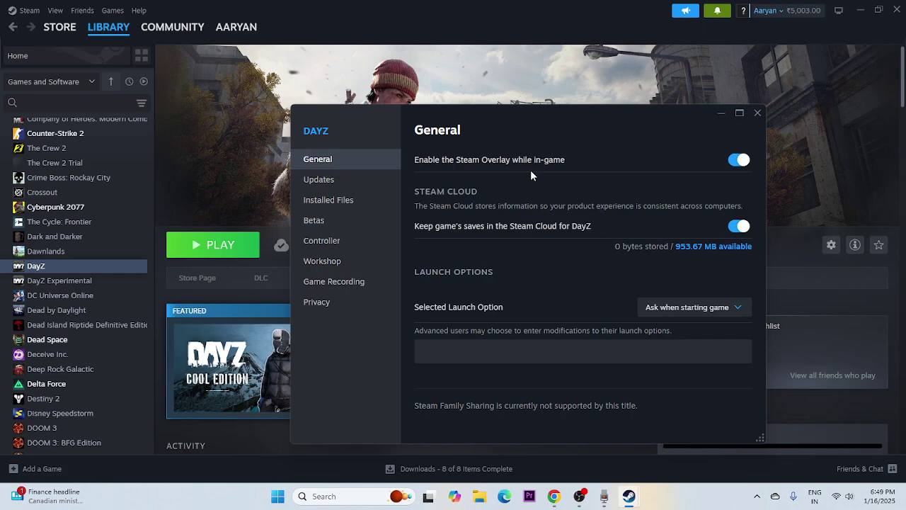
{"action": "left_click", "coordinate": [735, 160]}
Leave DayZ's Launch Options field empty and close the properties window.
{"action": "left_click", "coordinate": [435, 353]}
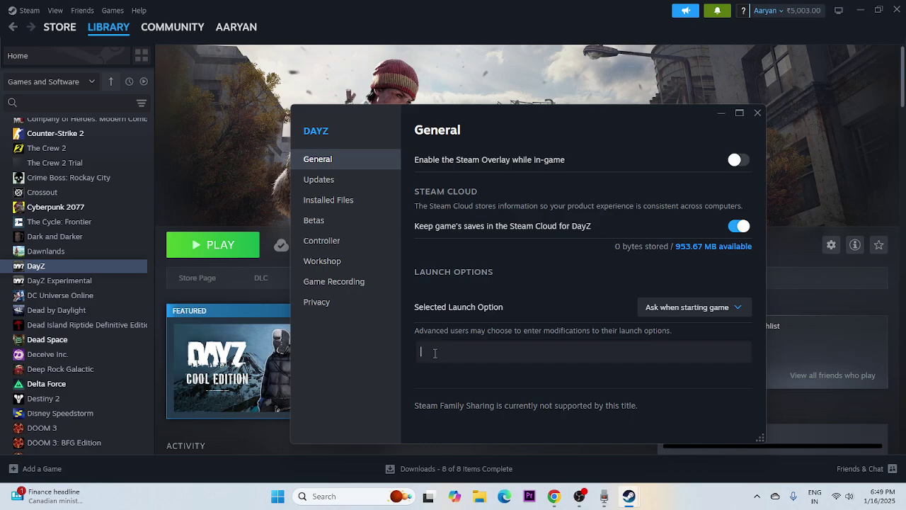
{"action": "type", "text": "-dx11"}
{"action": "key", "text": "BackSpace"}
{"action": "type", "text": "2"}
{"action": "key", "text": "BackSpace"}
{"action": "key", "text": "BackSpace"}
{"action": "key", "text": "BackSpace"}
{"action": "type", "text": "3d1l"}
{"action": "key", "text": "BackSpace"}
{"action": "key", "text": "BackSpace"}
{"action": "key", "text": "BackSpace"}
{"action": "key", "text": "BackSpace"}
{"action": "key", "text": "BackSpace"}
{"action": "key", "text": "BackSpace"}
{"action": "left_click", "coordinate": [757, 114]}
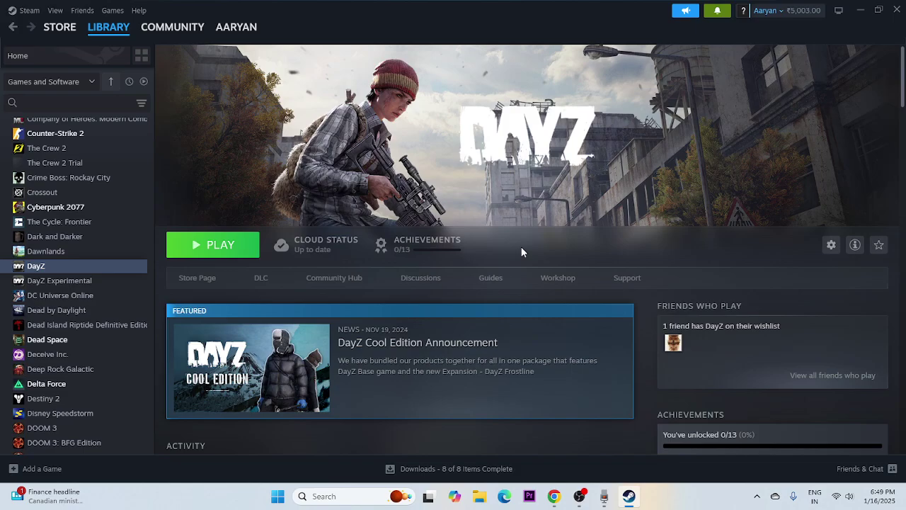
{"action": "right_click", "coordinate": [279, 502]}
{"action": "left_click", "coordinate": [289, 357]}
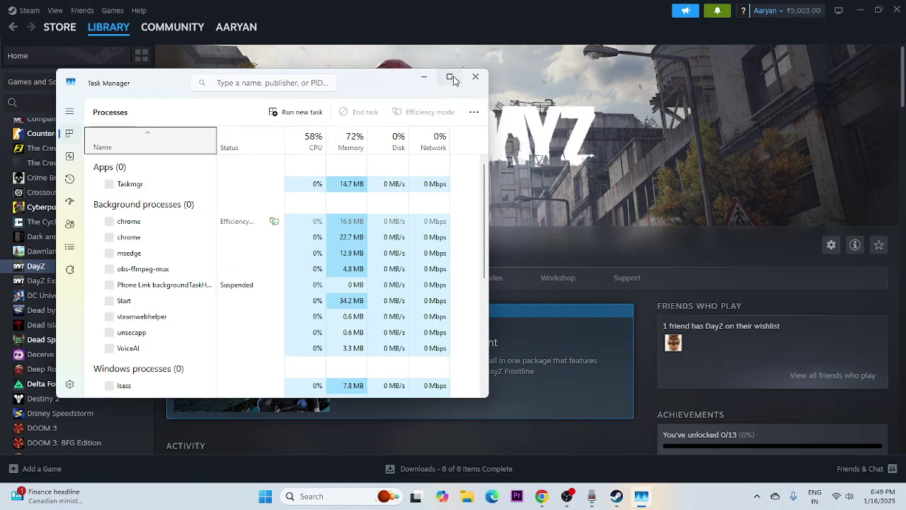
{"action": "left_click", "coordinate": [453, 78]}
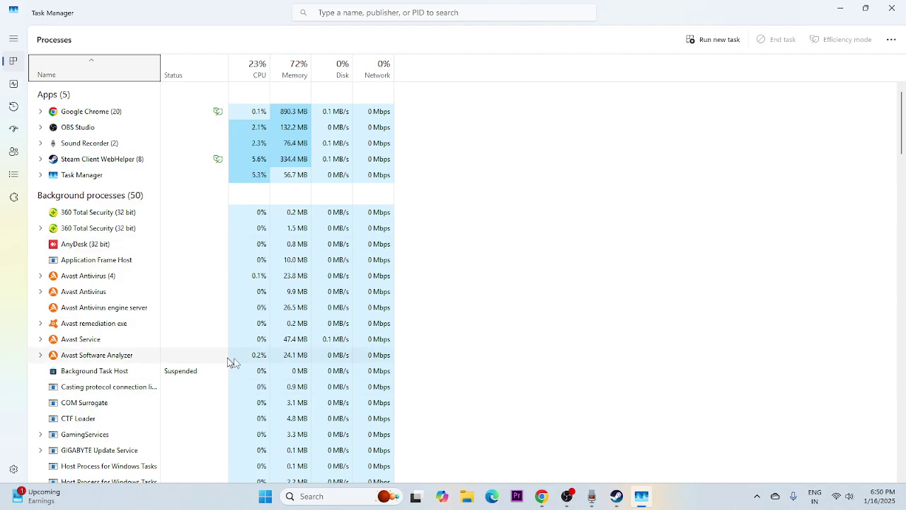
{"action": "left_click", "coordinate": [892, 8]}
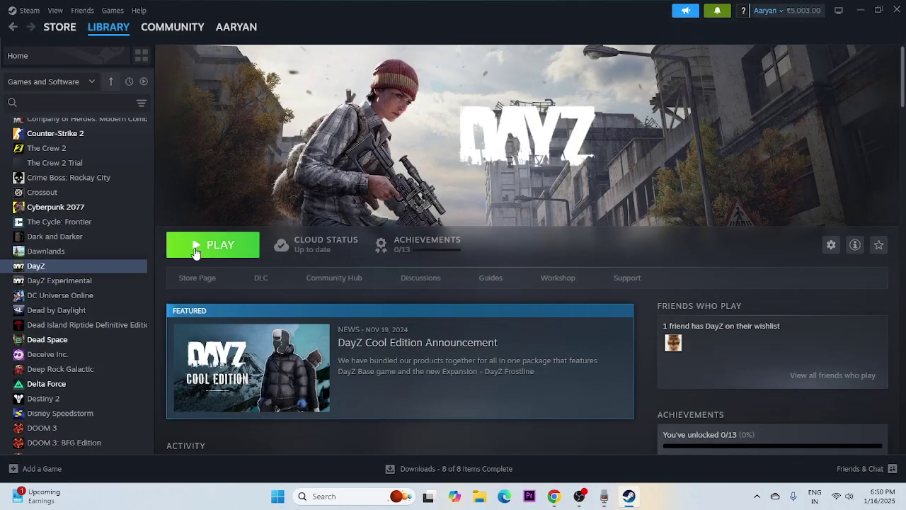